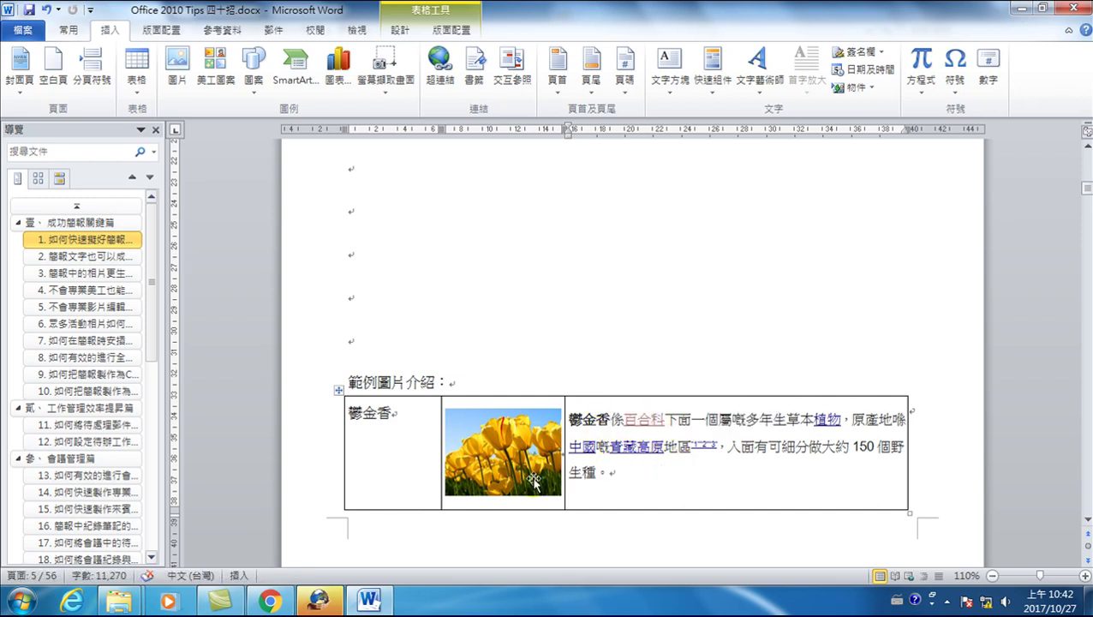
Step: Delete the empty paragraphs above the 範例圖片介紹 heading
click(759, 392)
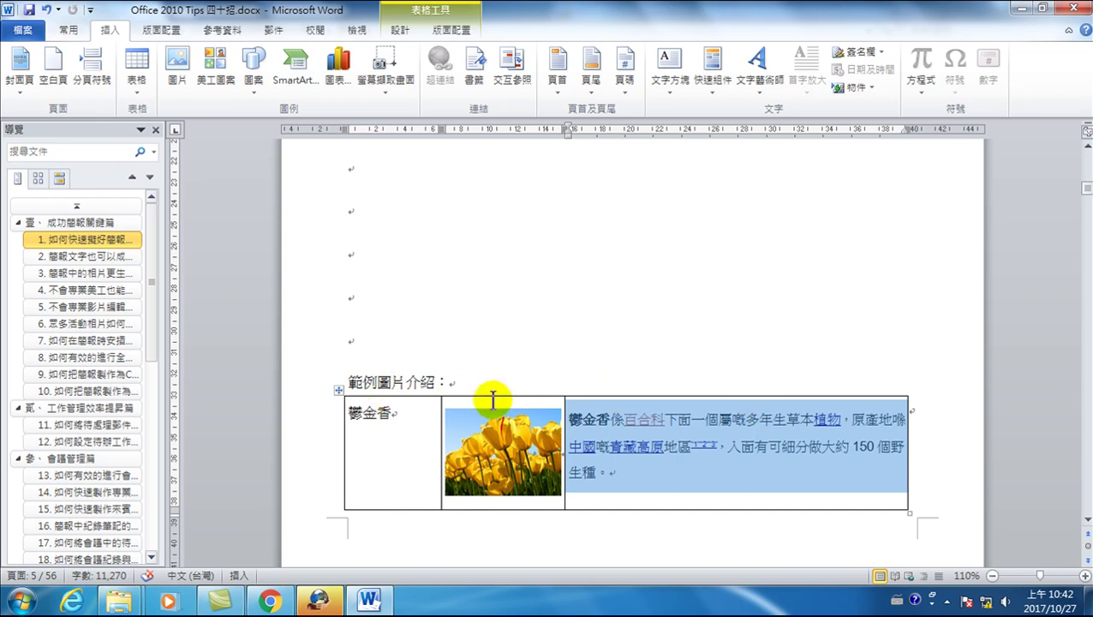
scroll(505, 401, down, 3)
scroll(565, 349, down, 2)
scroll(598, 374, up, 4)
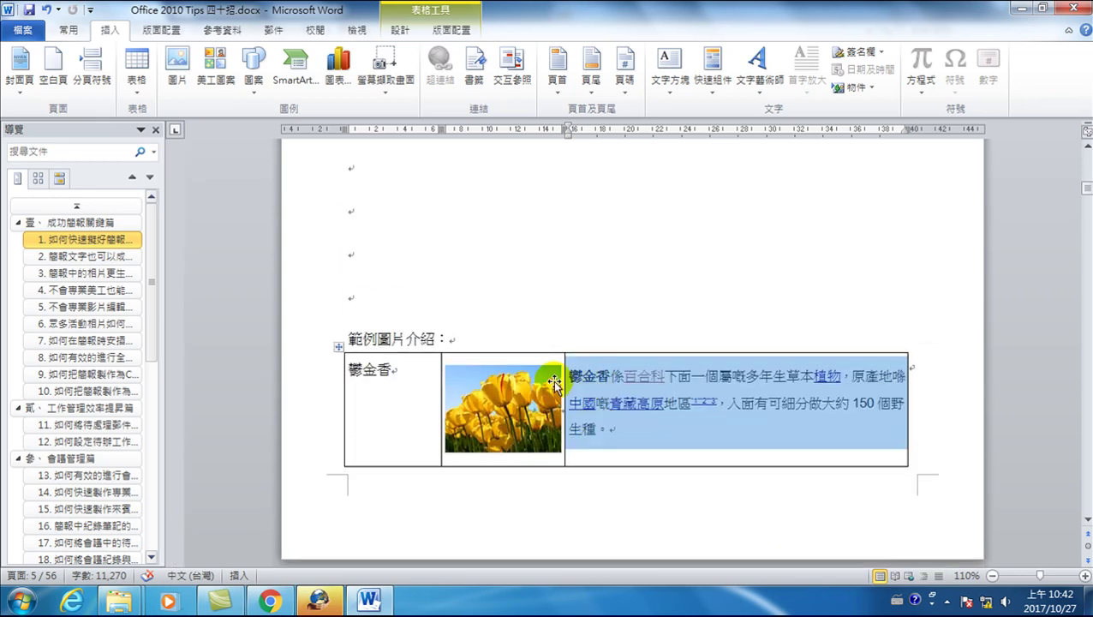
click(375, 168)
click(390, 169)
key(Delete)
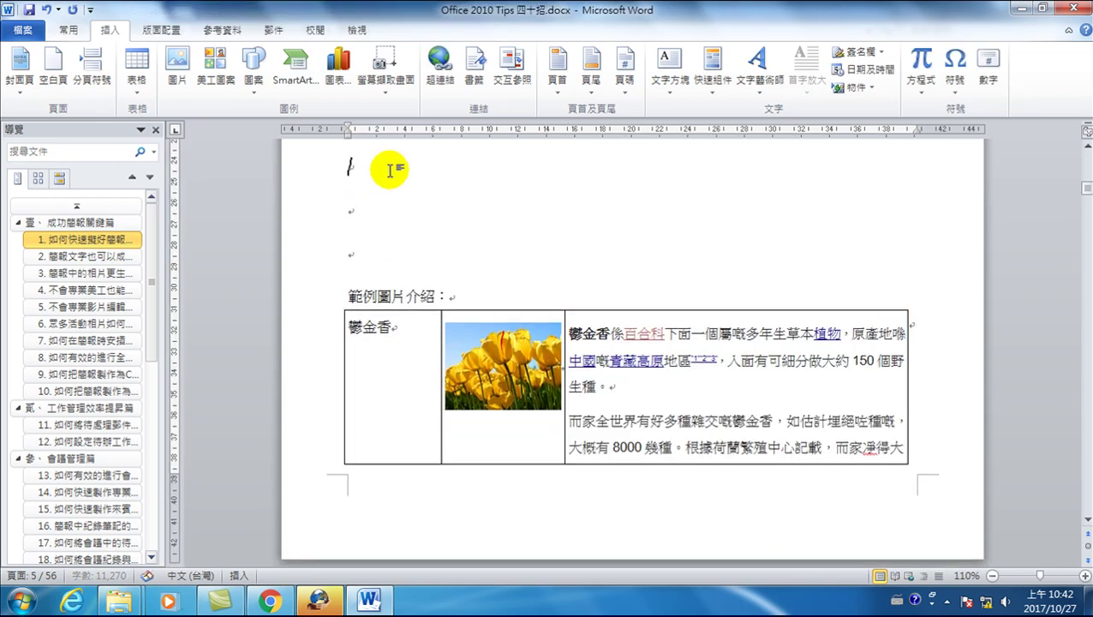
key(Delete)
key(Delete)
key(Delete)
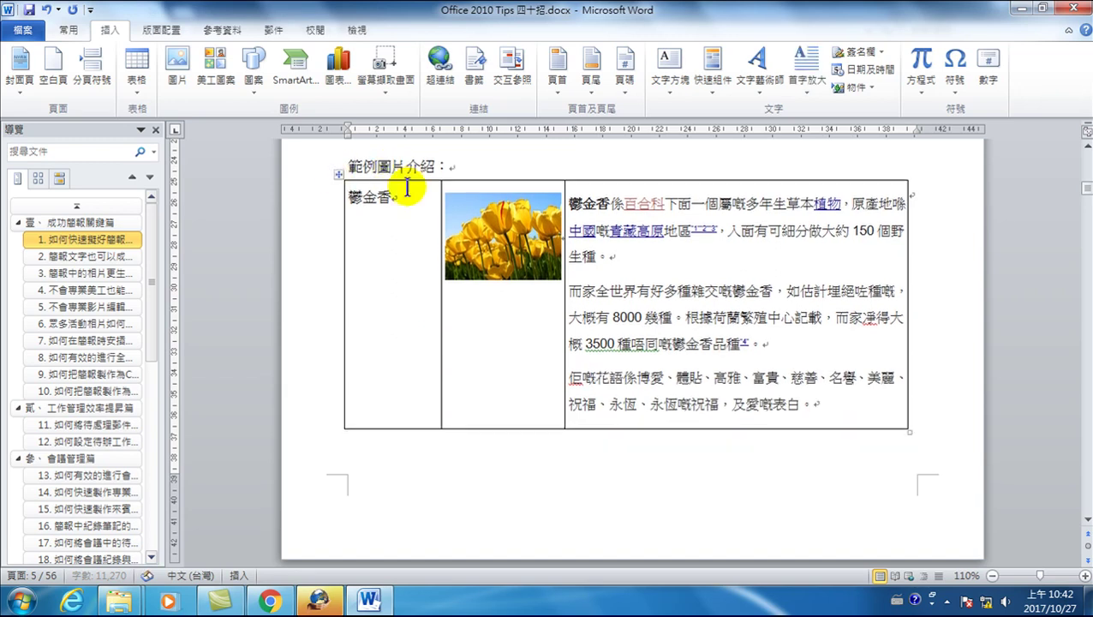
Step: Insert a new column to the right of the tulip description column
click(700, 182)
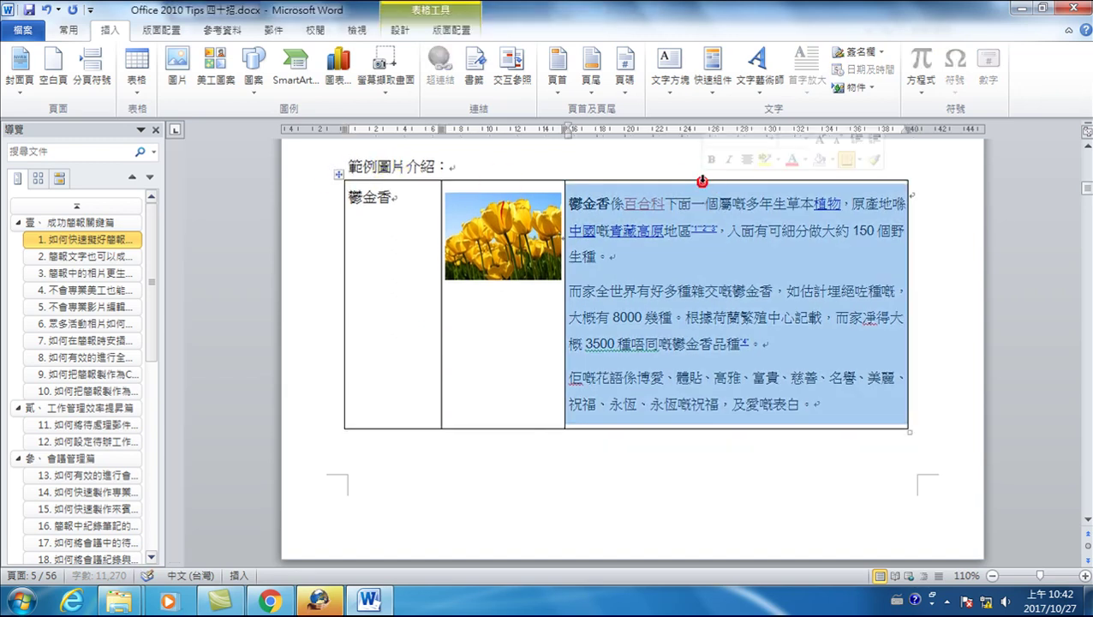
right_click(700, 181)
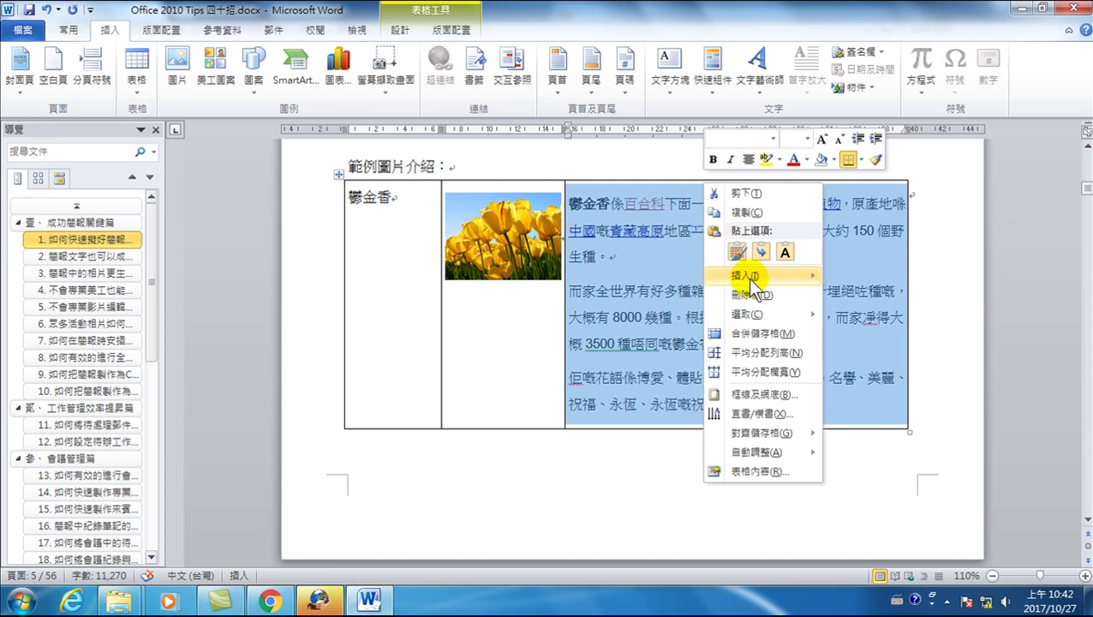
mouse_move(757, 276)
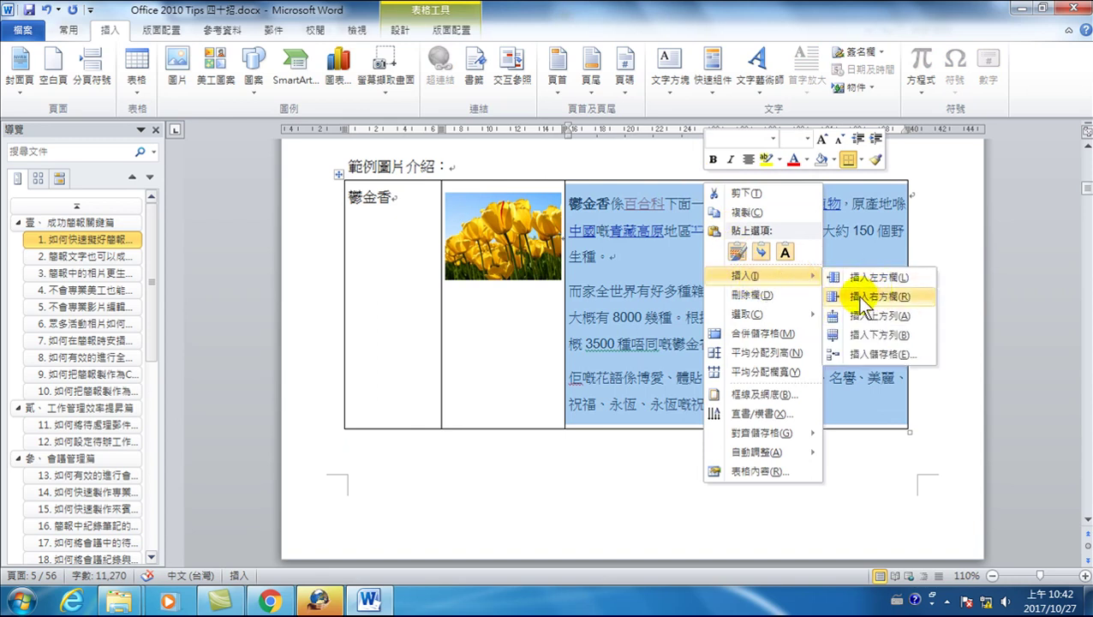
click(878, 297)
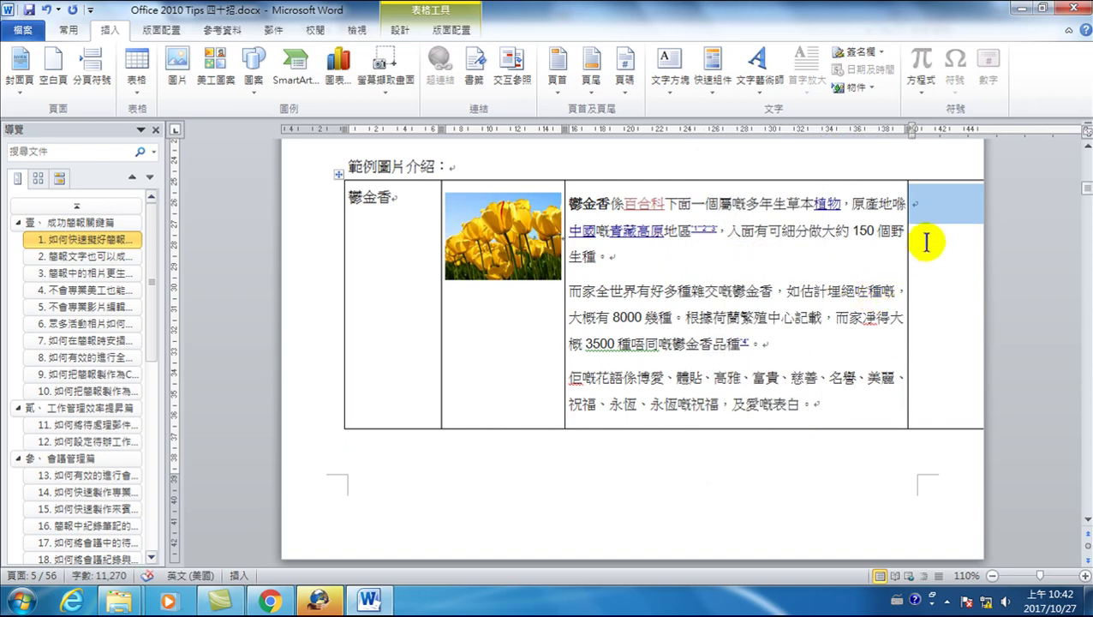
Step: Adjust the border between the description column and the new right column, then reselect the description column
drag(906, 212, 757, 227)
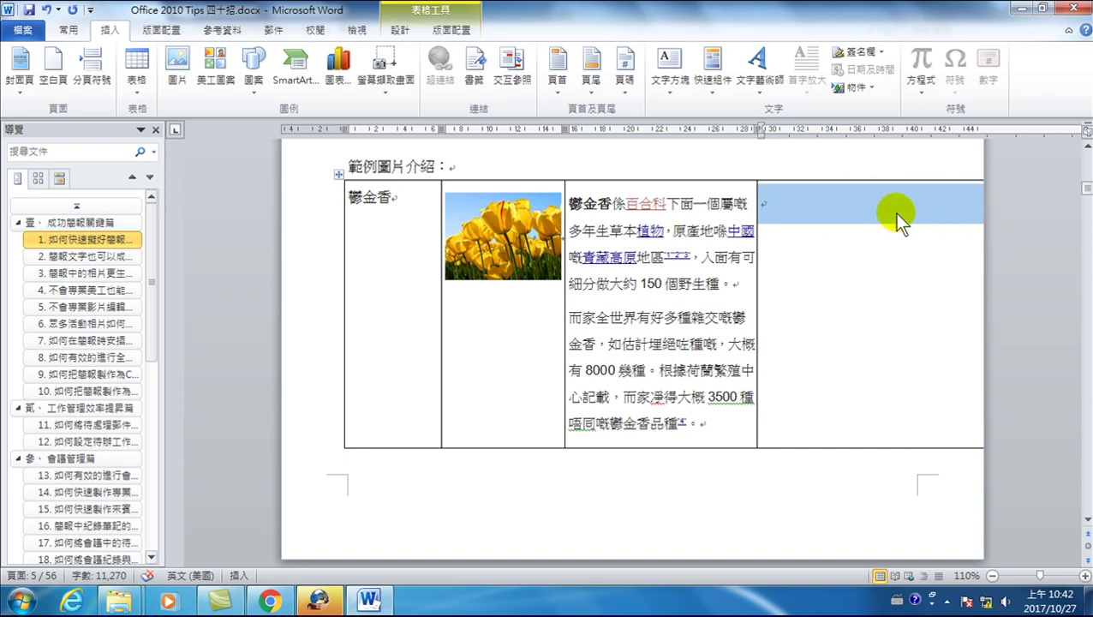
click(625, 182)
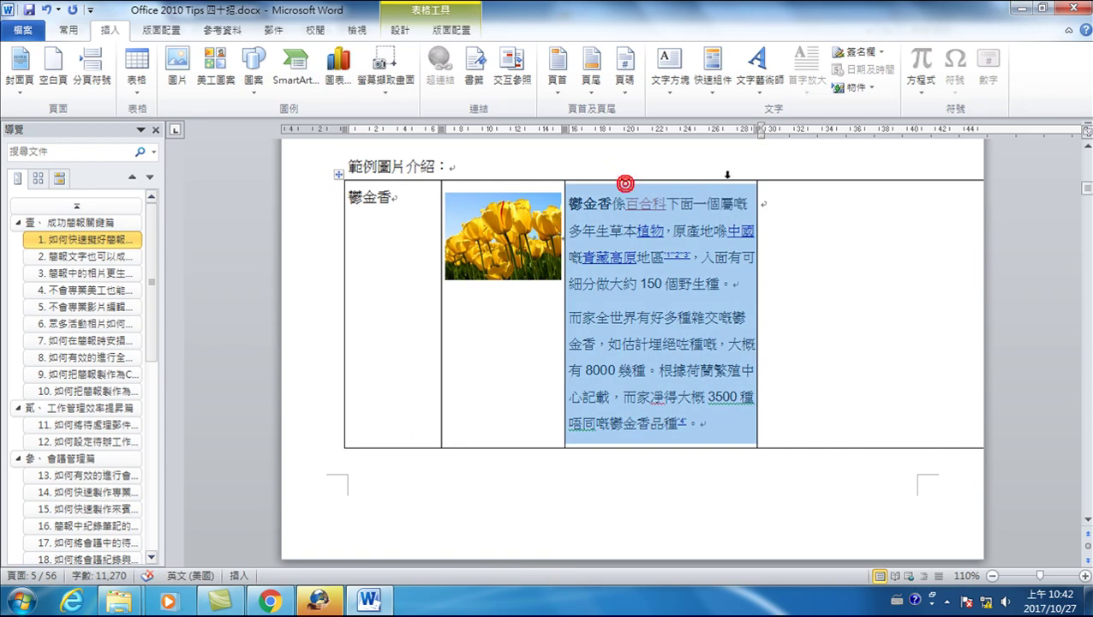
click(845, 177)
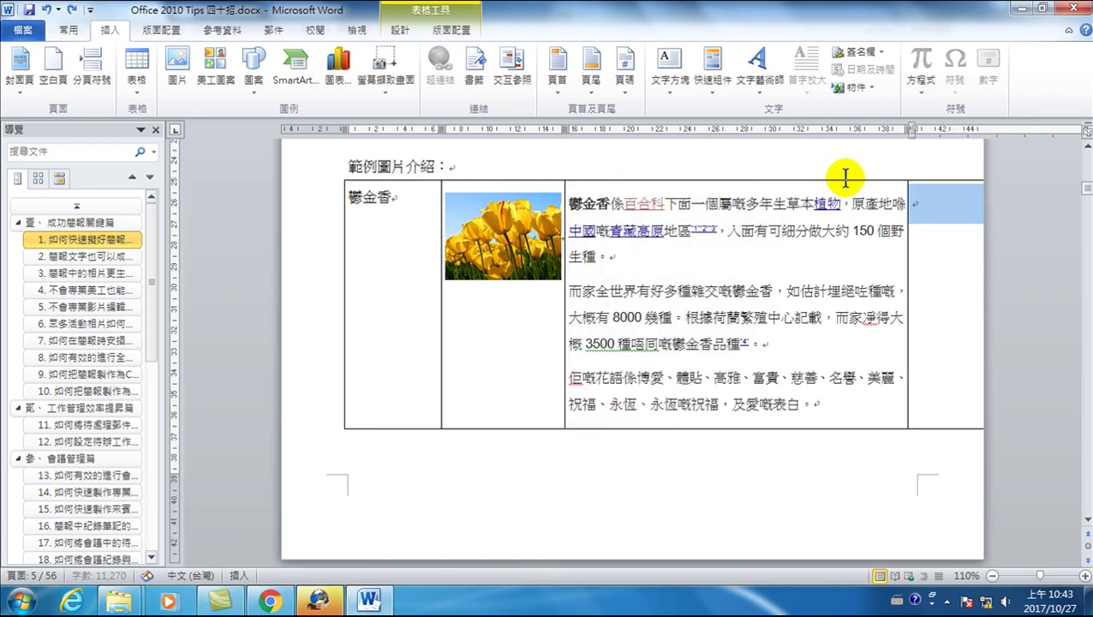
click(712, 182)
click(962, 185)
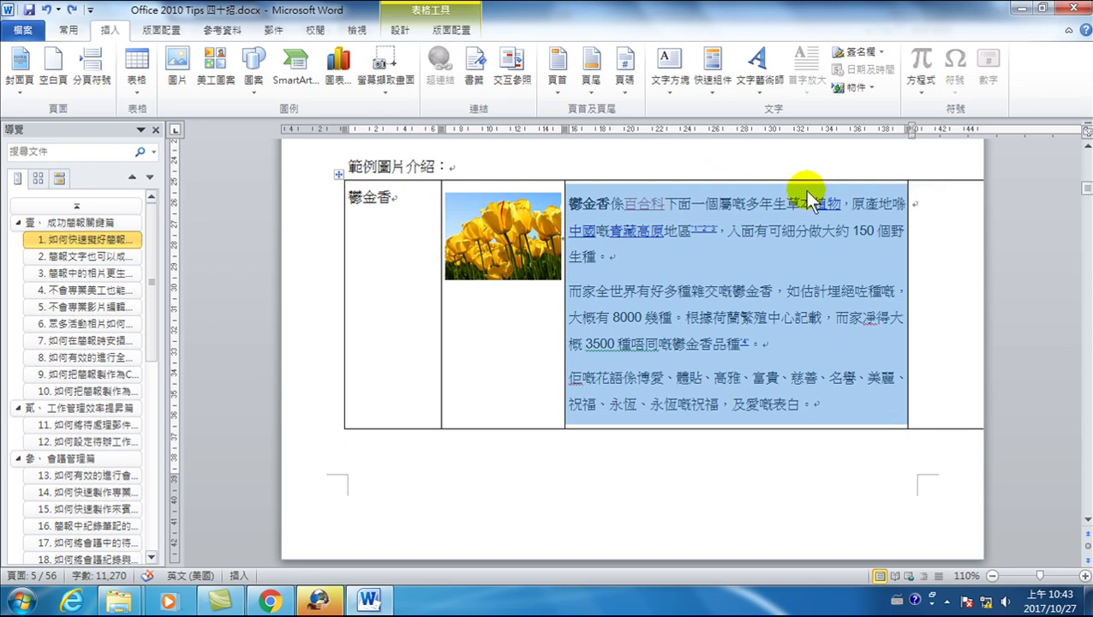
click(740, 221)
click(765, 179)
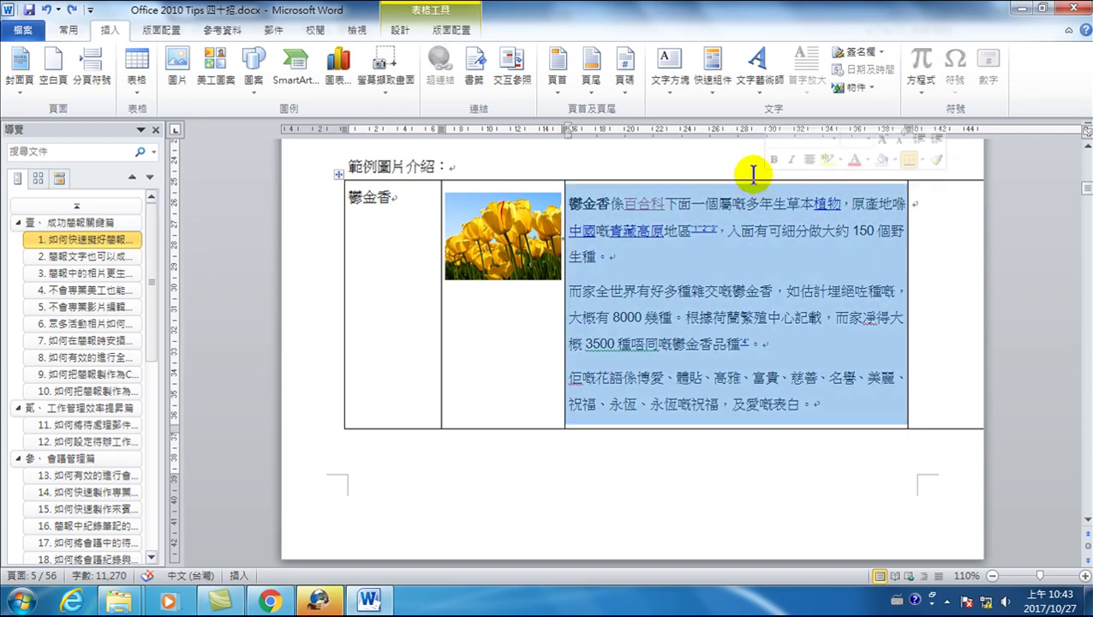
Step: Set the description column's cell width from 10.26 cm to 8 cm
click(451, 34)
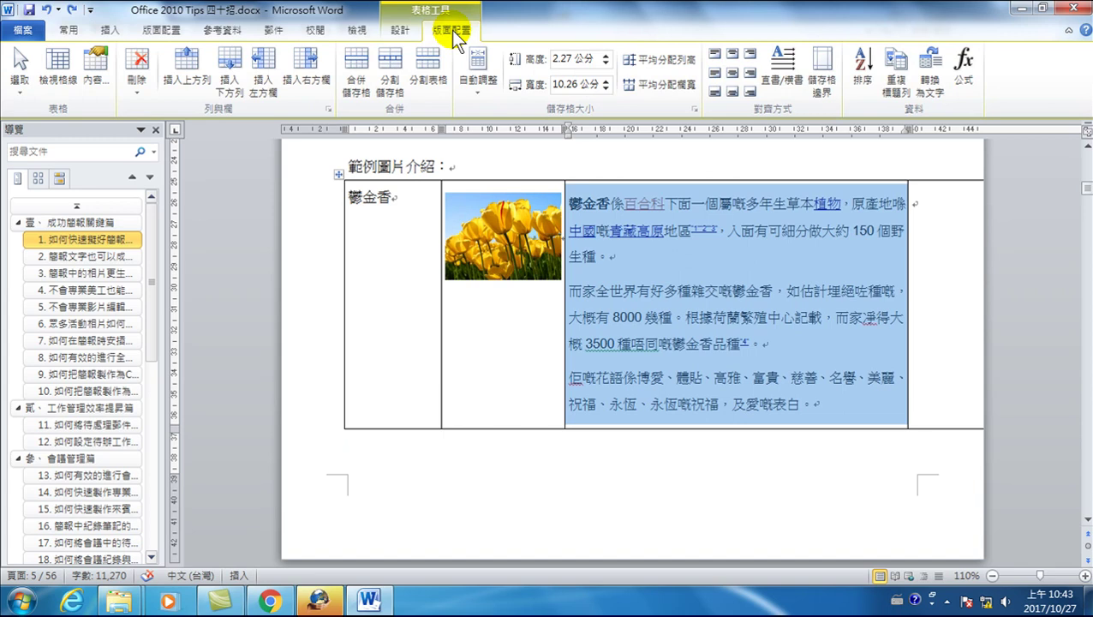
click(566, 84)
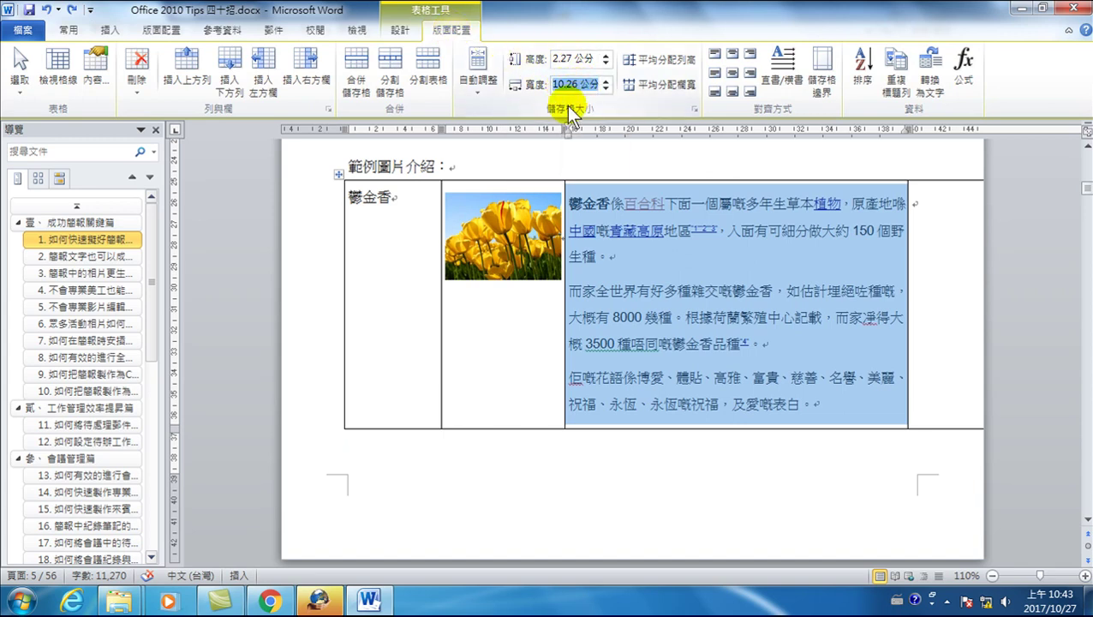
text(8)
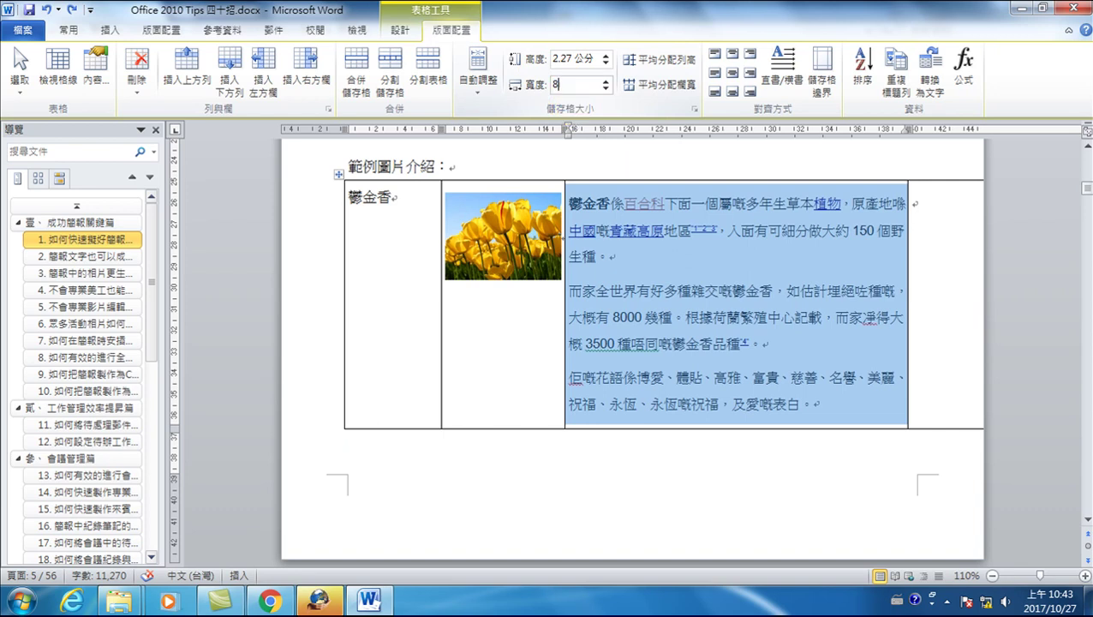
key(Return)
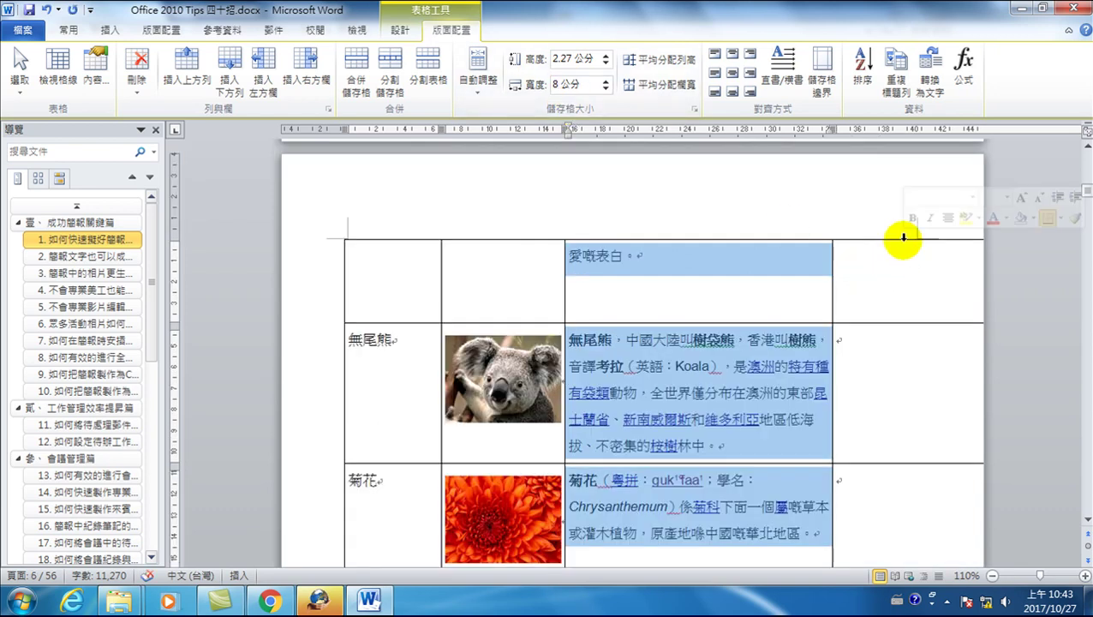
click(903, 249)
Step: Set the new right column's width to 2 cm
scroll(864, 264, up, 3)
scroll(934, 258, up, 2)
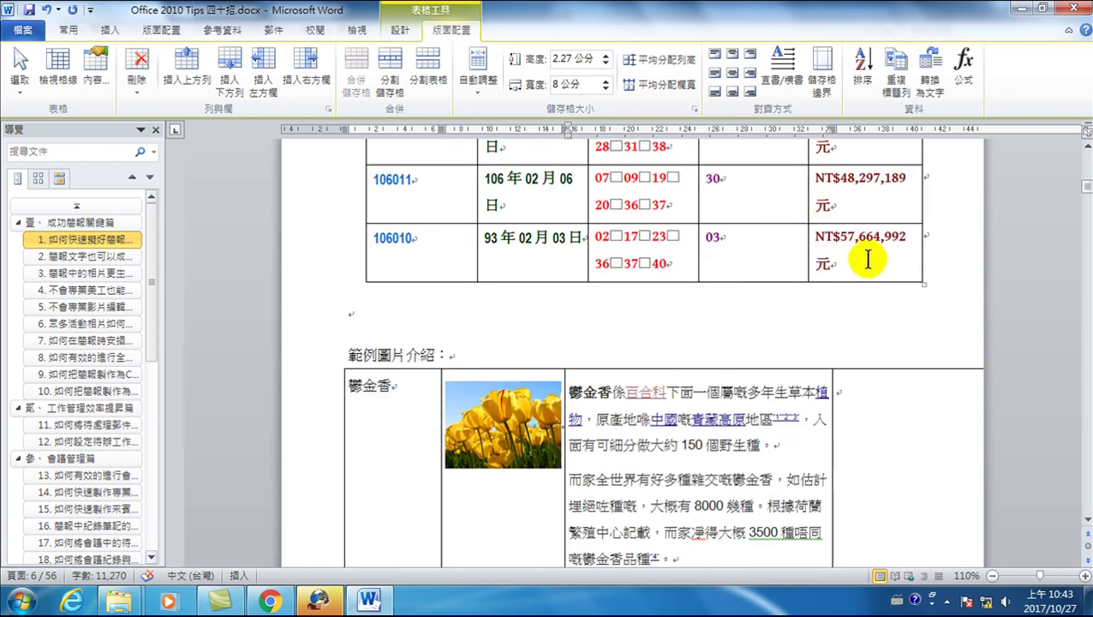
click(911, 368)
click(565, 84)
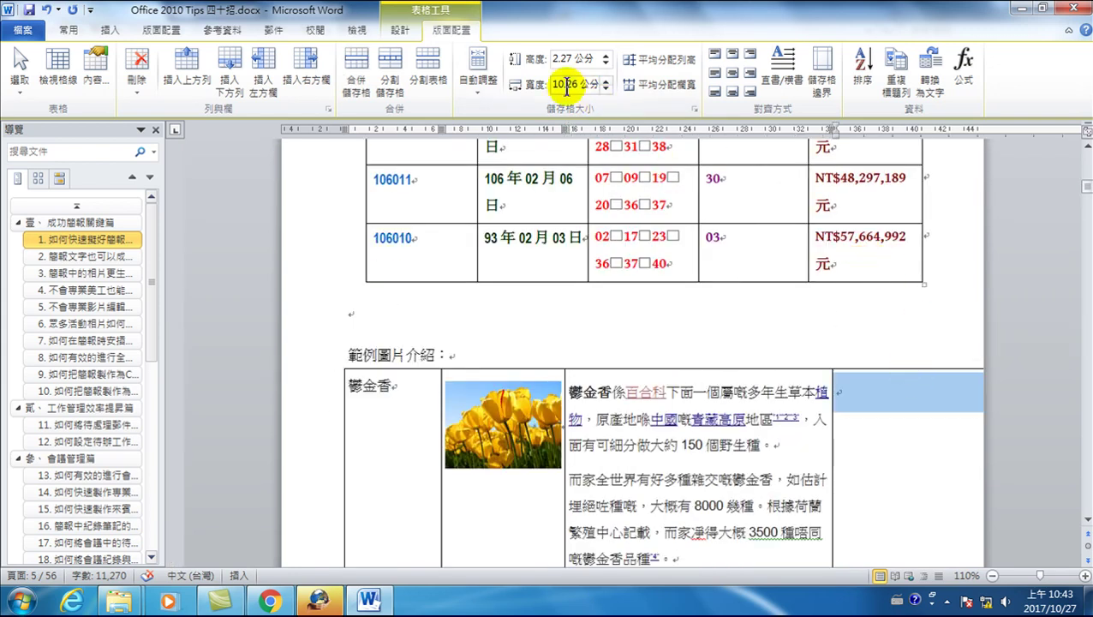
text(2)
key(Return)
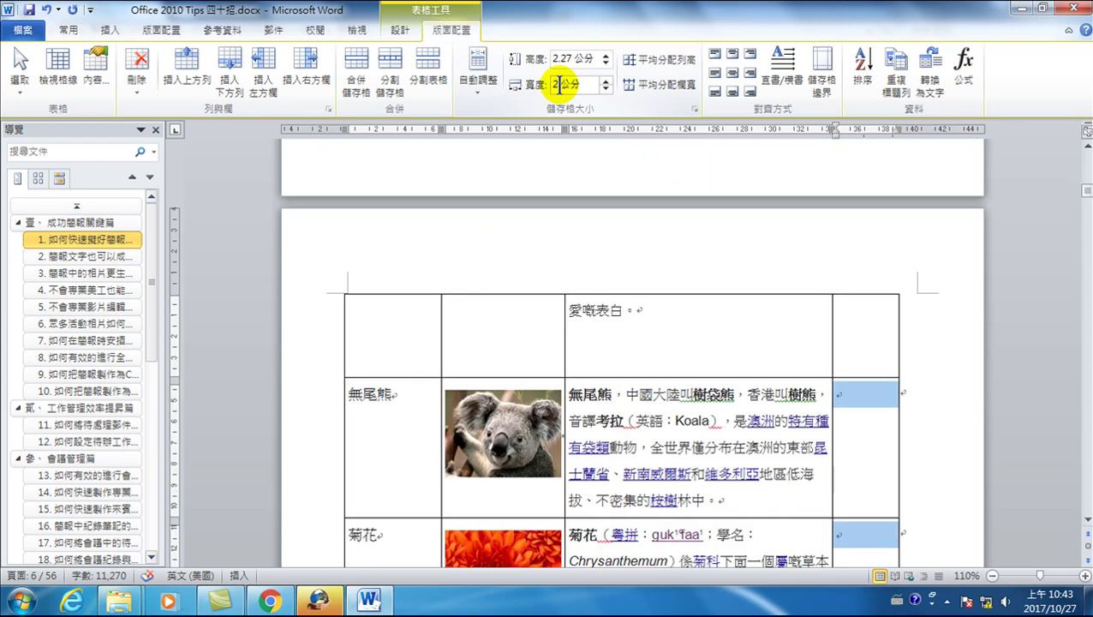
click(848, 392)
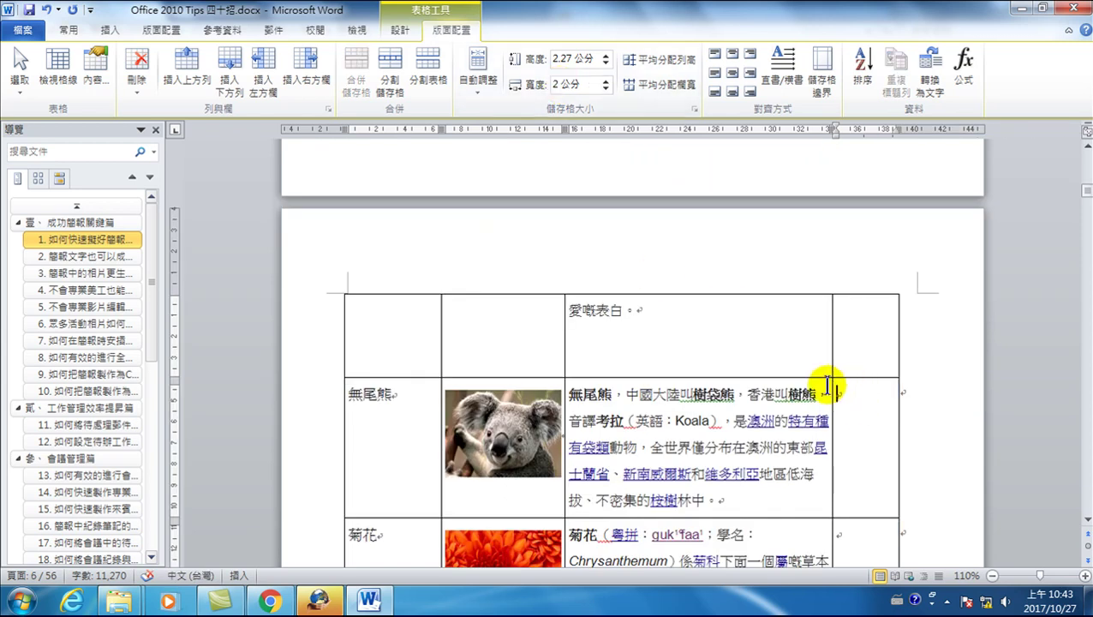
scroll(827, 385, up, 5)
scroll(825, 385, up, 3)
scroll(822, 360, down, 1)
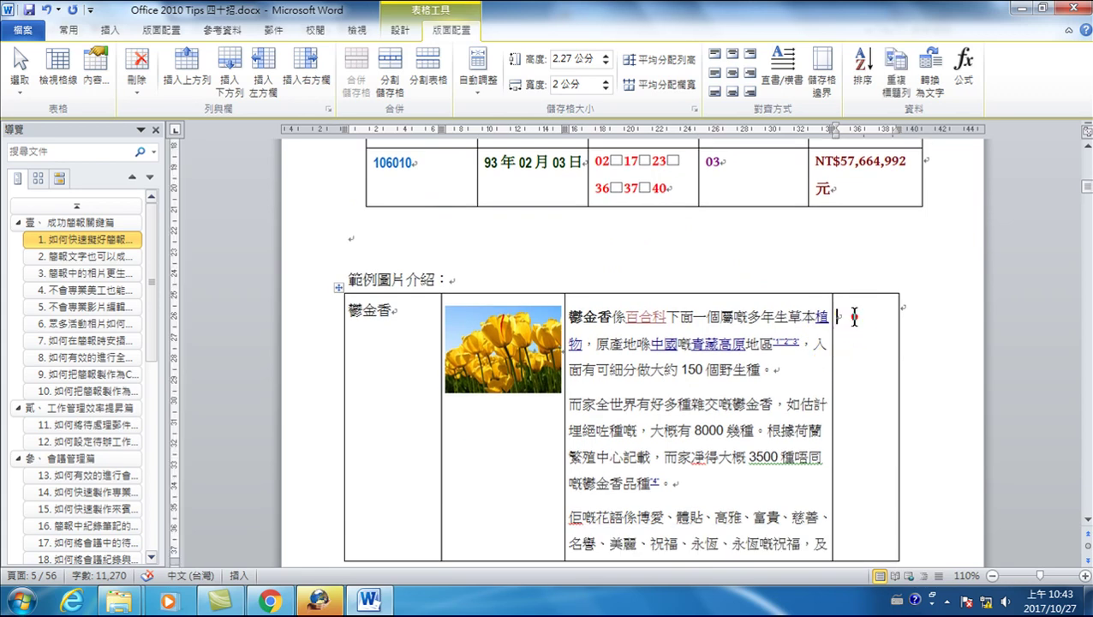
Step: Enter 100, 200 and 300 for the tulip, koala and chrysanthemum rows, adding a row below
text(100)
scroll(829, 342, down, 5)
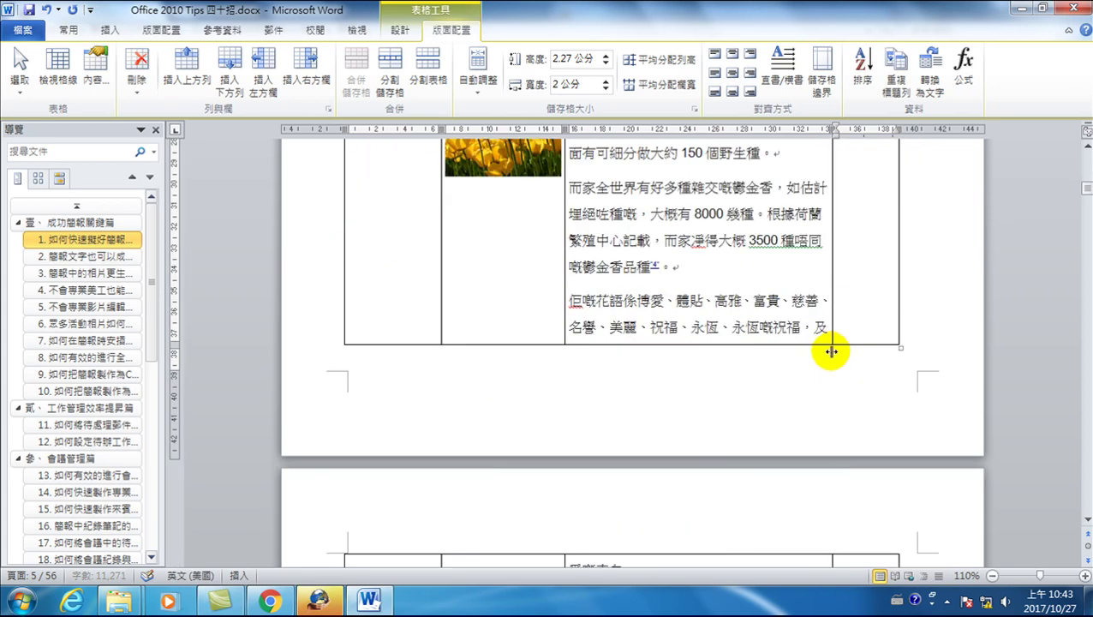
scroll(828, 368, down, 5)
click(839, 392)
text(200)
scroll(846, 434, down, 1)
scroll(854, 310, down, 4)
click(858, 323)
text(300)
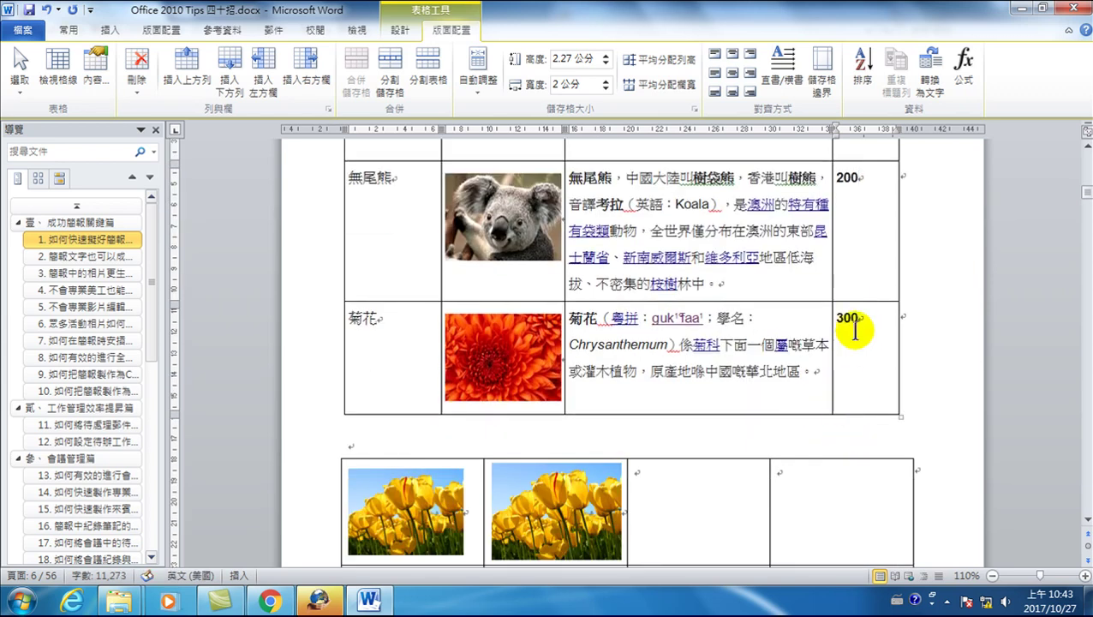
key(Tab)
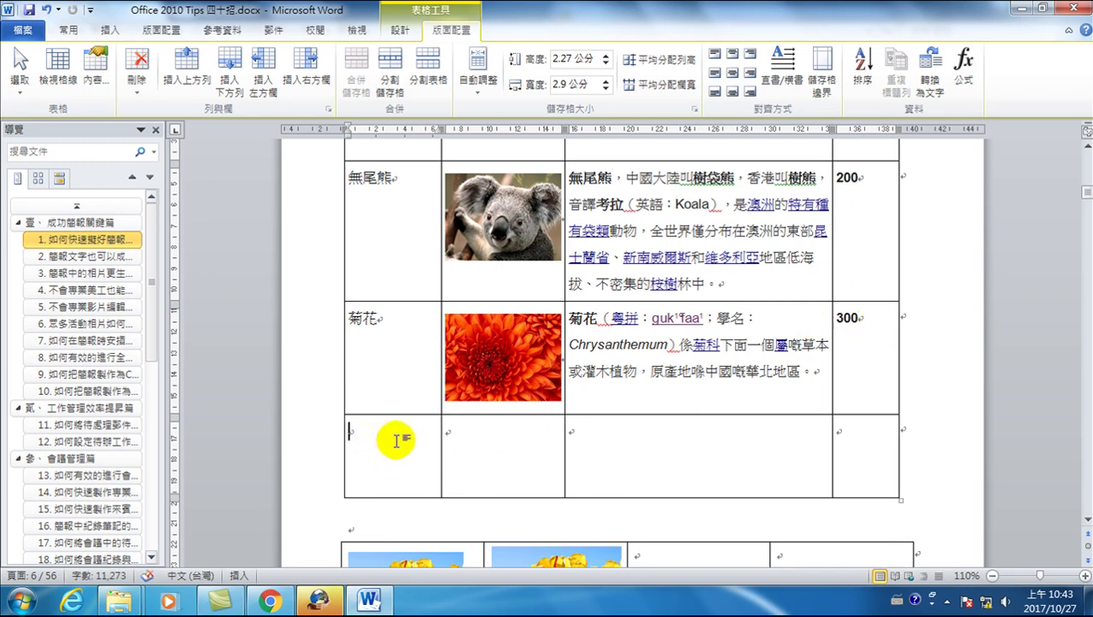
Step: Insert a =SUM(ABOVE) formula in the bottom row's right cell, giving the total 600
click(867, 447)
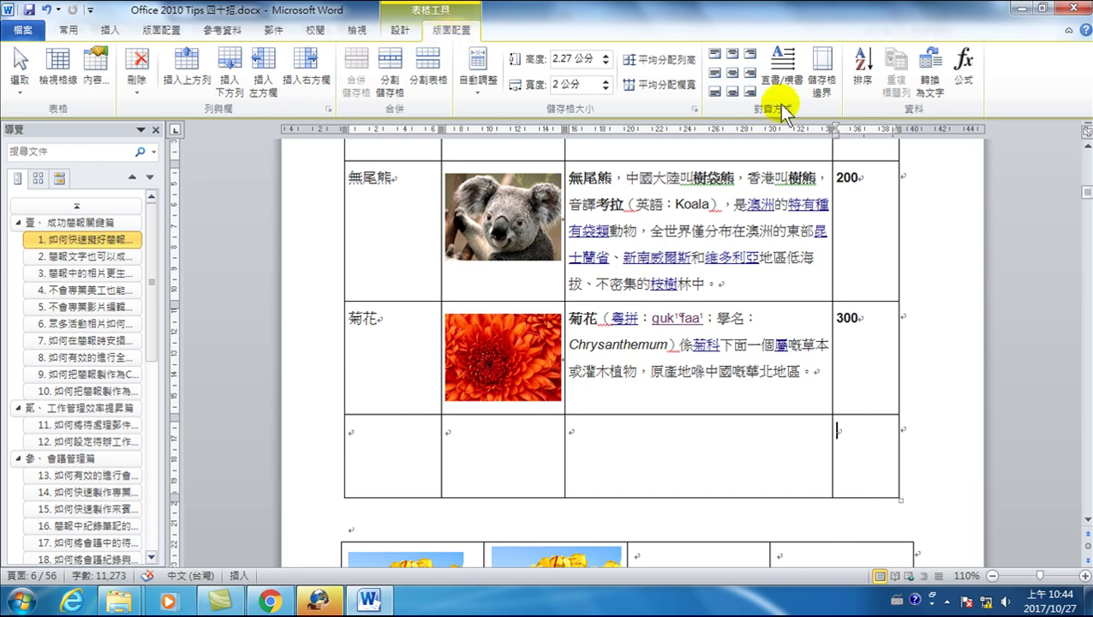
click(965, 75)
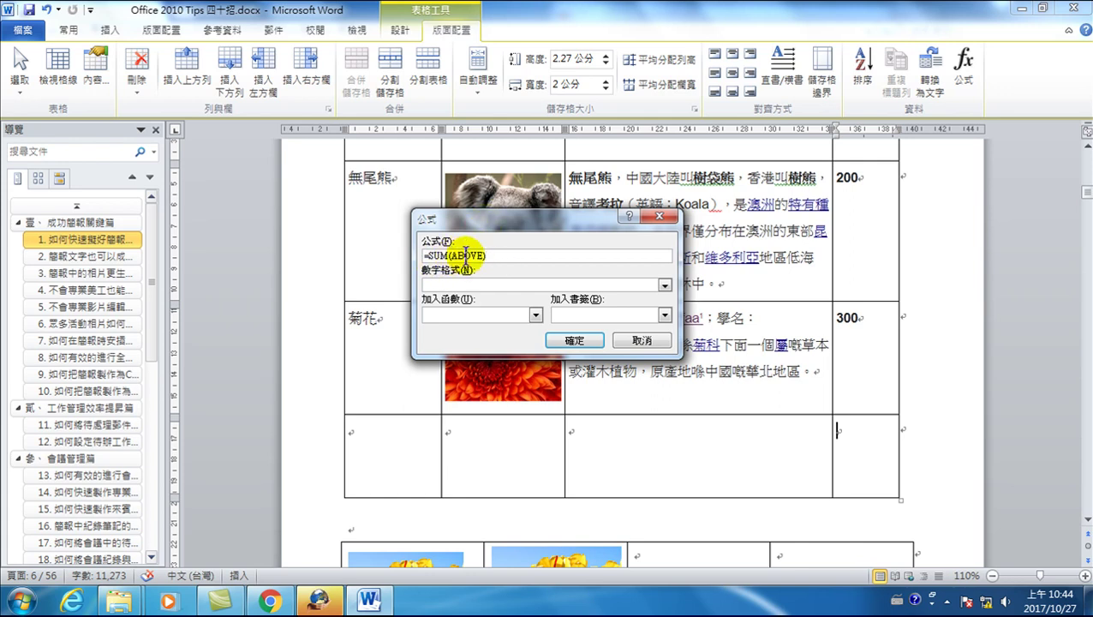
click(573, 340)
click(856, 437)
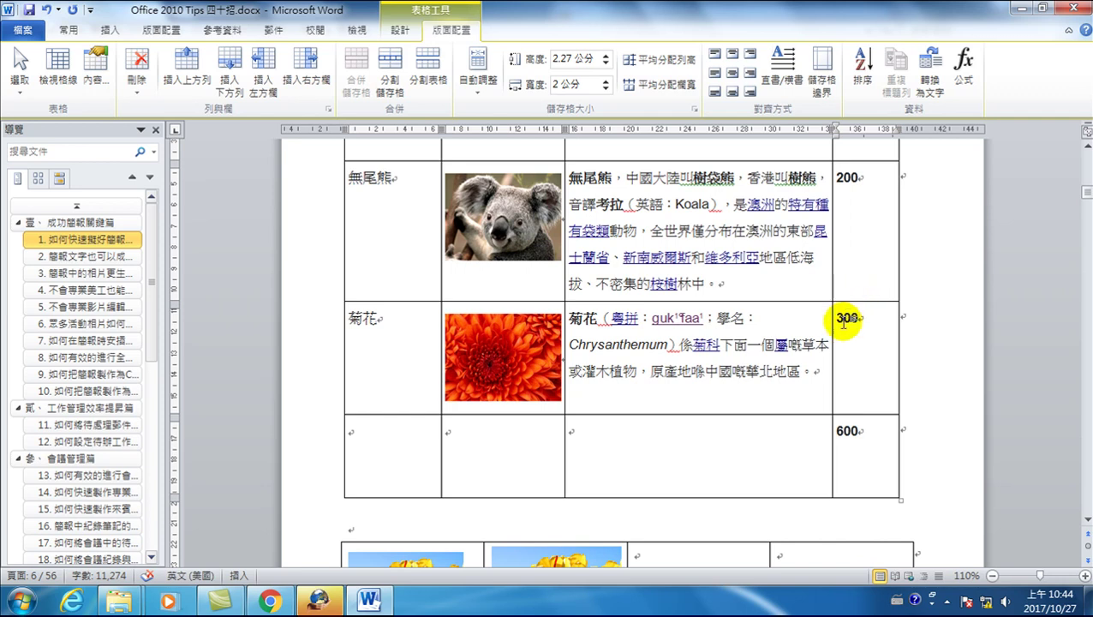
Step: Replace the chrysanthemum row's 300 with 400 and select the 600 total
scroll(842, 377, up, 2)
scroll(847, 253, up, 4)
scroll(914, 247, up, 3)
scroll(847, 254, down, 4)
scroll(848, 254, down, 4)
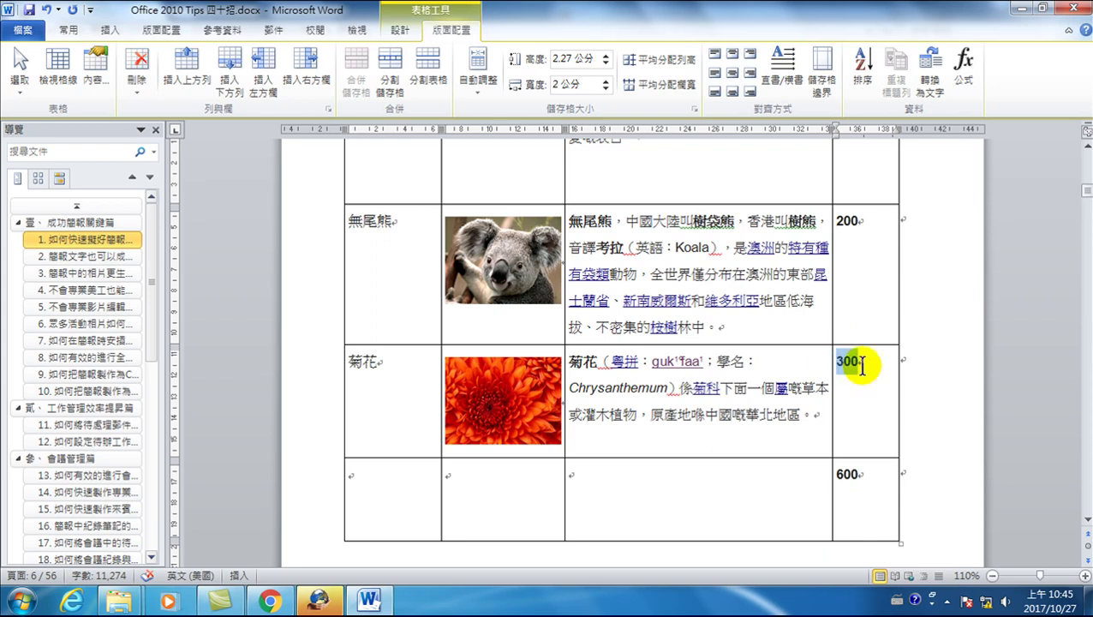
double_click(846, 361)
text(54)
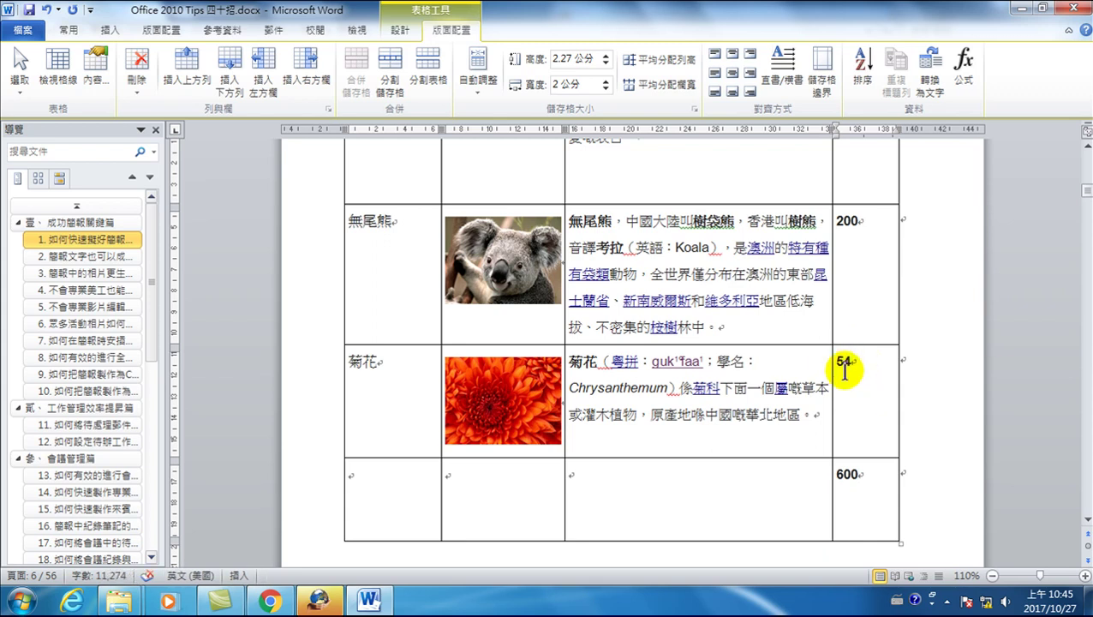
key(BackSpace)
key(BackSpace)
text(400)
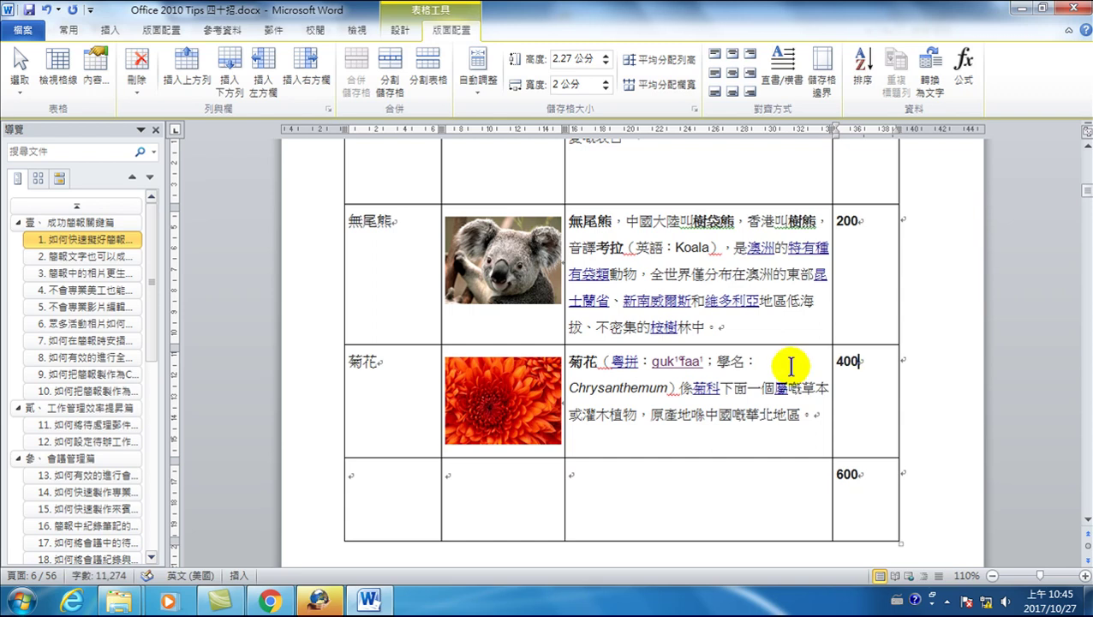
click(663, 504)
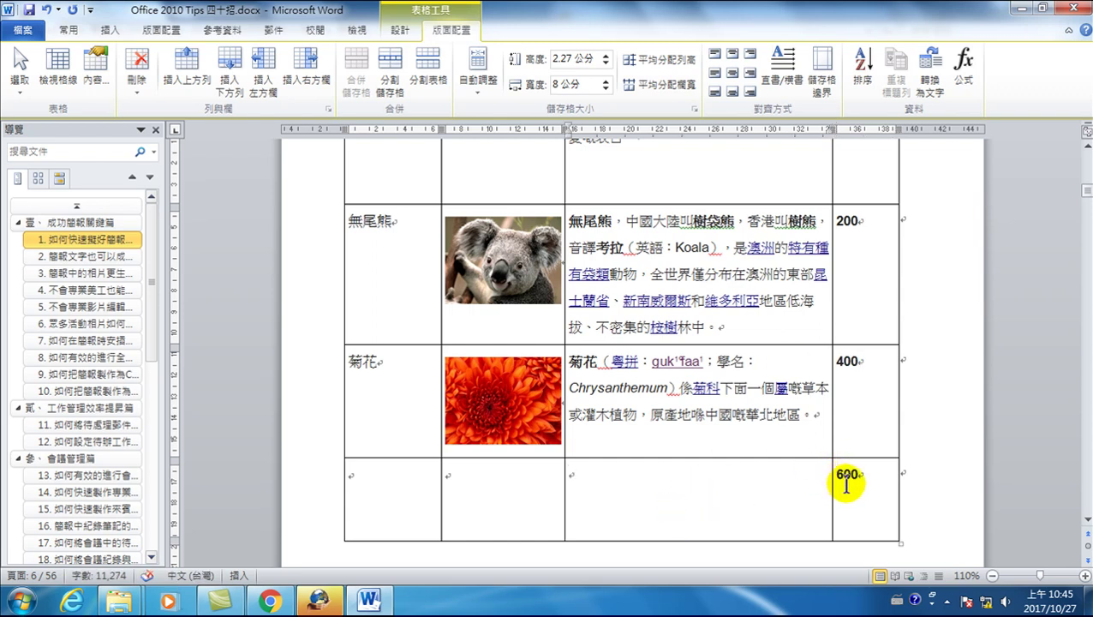
drag(839, 478, 851, 477)
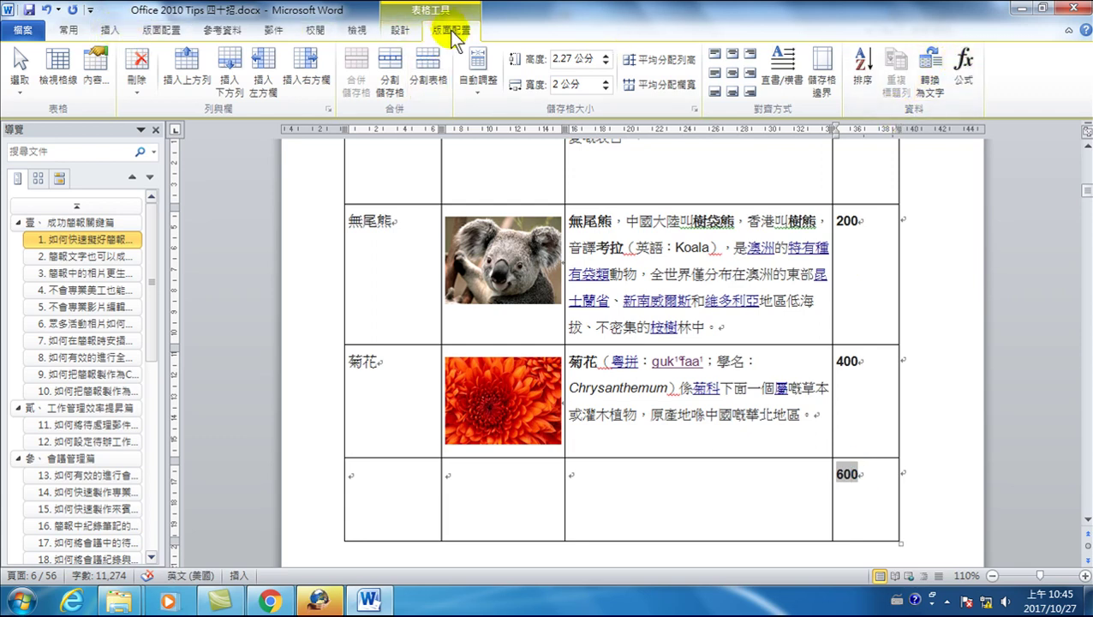
Step: Reapply the =SUM(ABOVE) formula to the total cell so it updates to 700
click(964, 64)
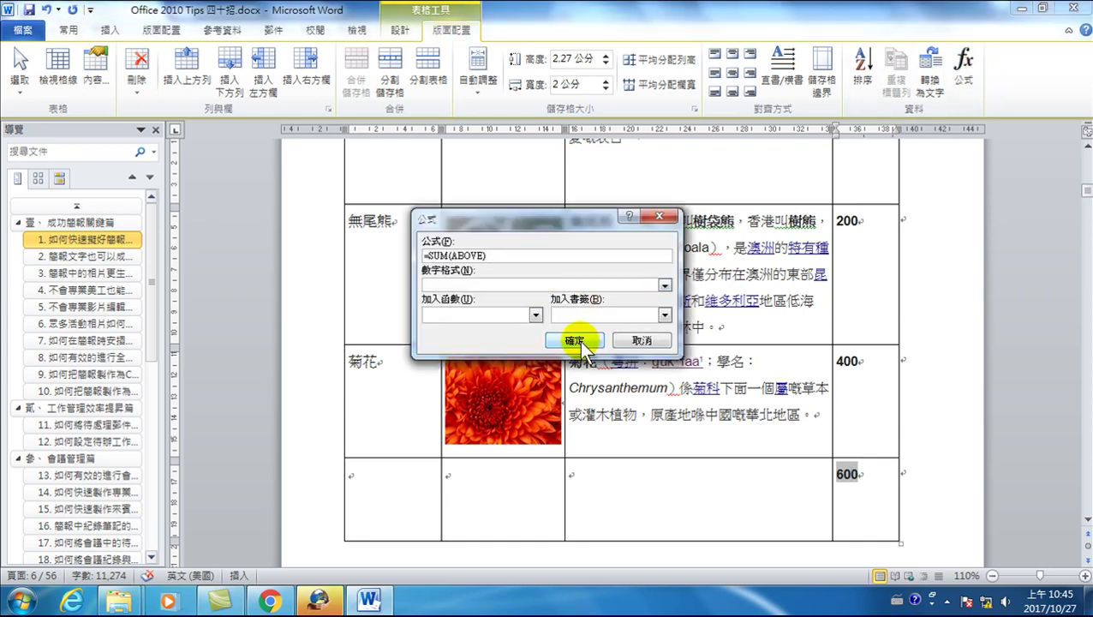
click(576, 339)
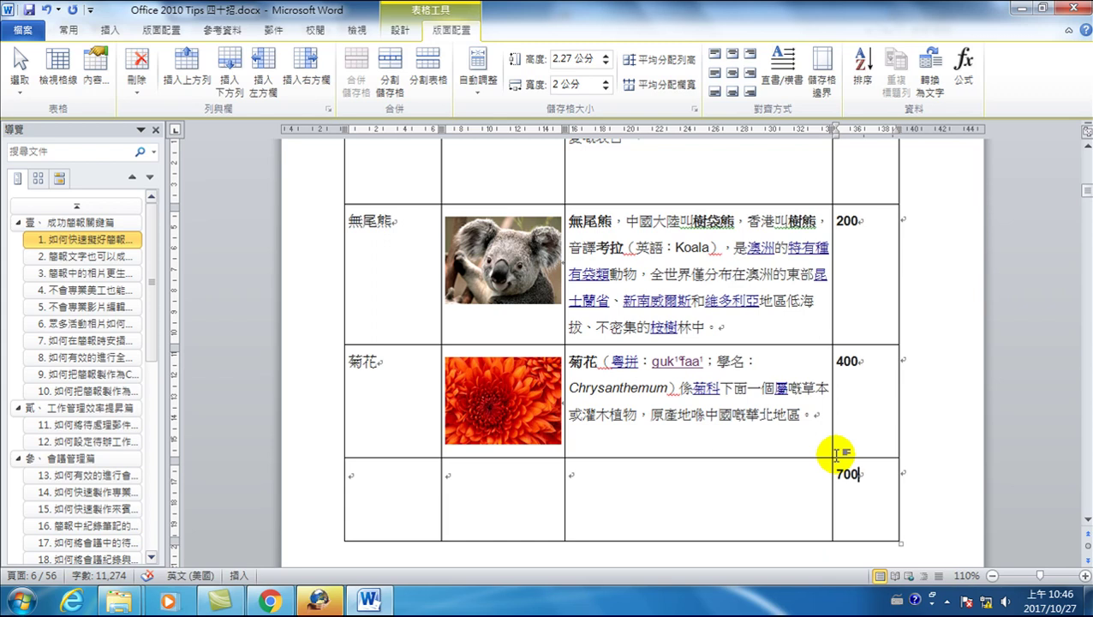
click(961, 75)
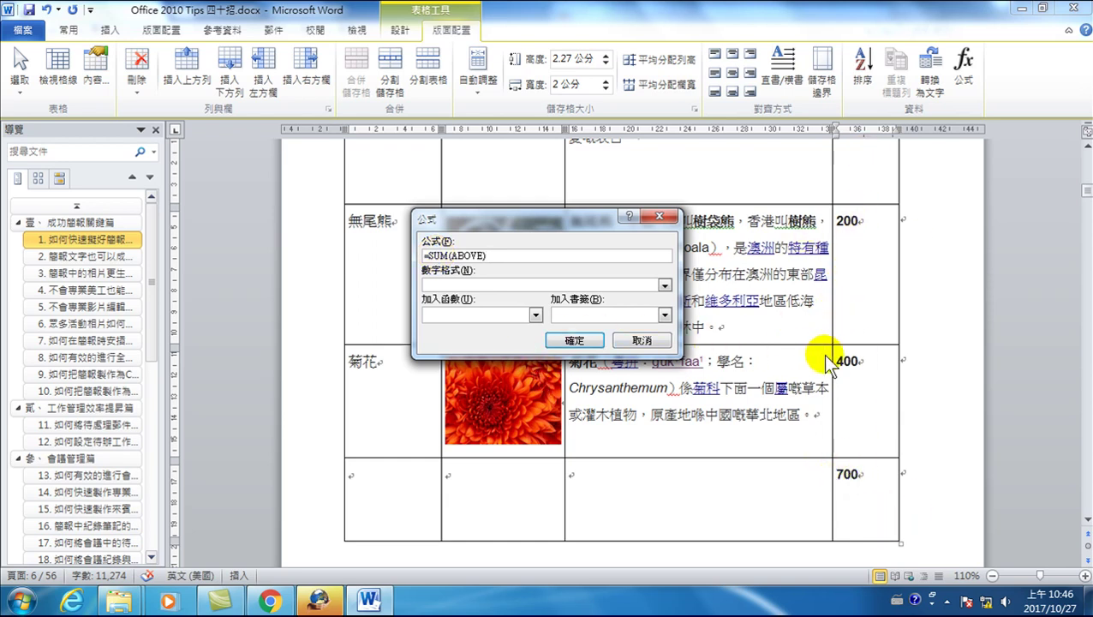
click(641, 340)
scroll(700, 365, up, 3)
scroll(762, 368, up, 2)
scroll(762, 368, up, 2)
scroll(758, 394, up, 5)
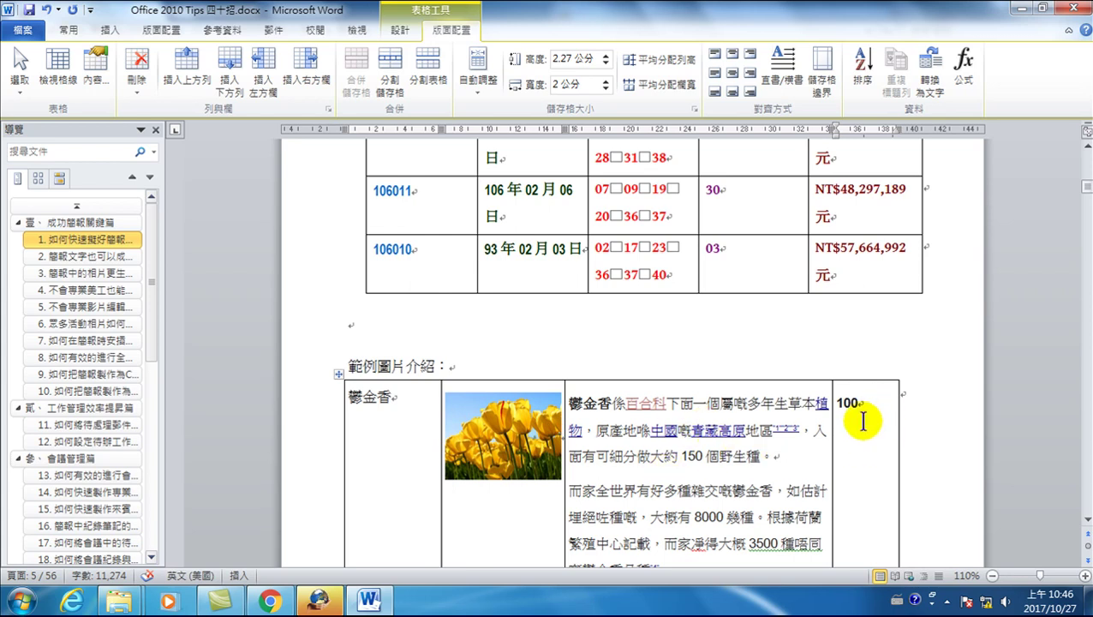
scroll(861, 420, down, 4)
scroll(861, 420, down, 4)
scroll(862, 420, down, 4)
scroll(861, 420, down, 3)
click(856, 370)
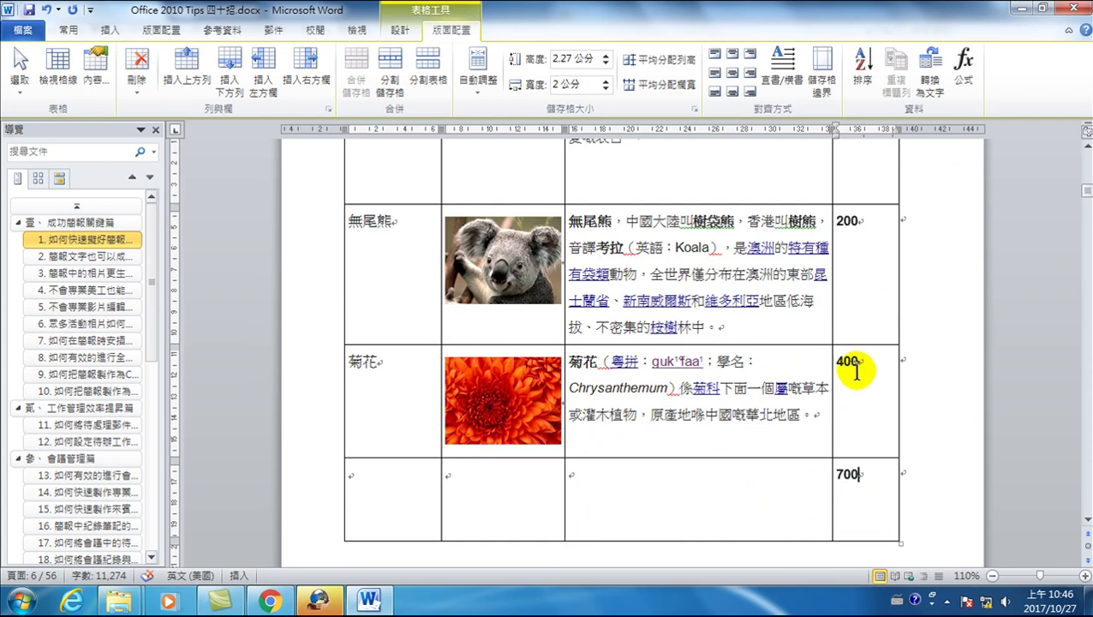
key(Down)
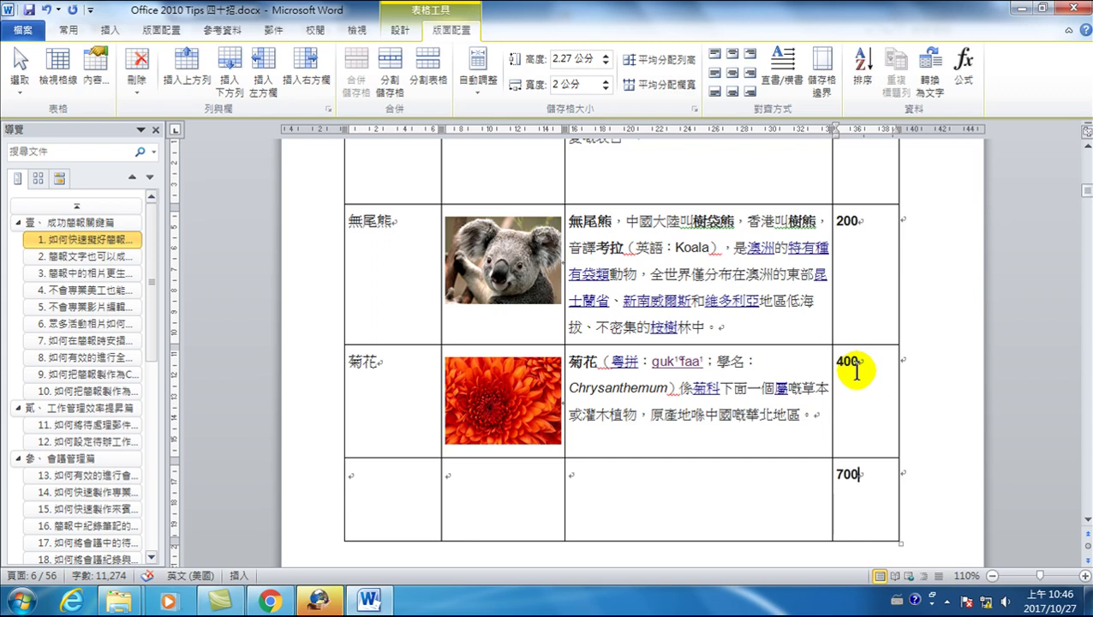